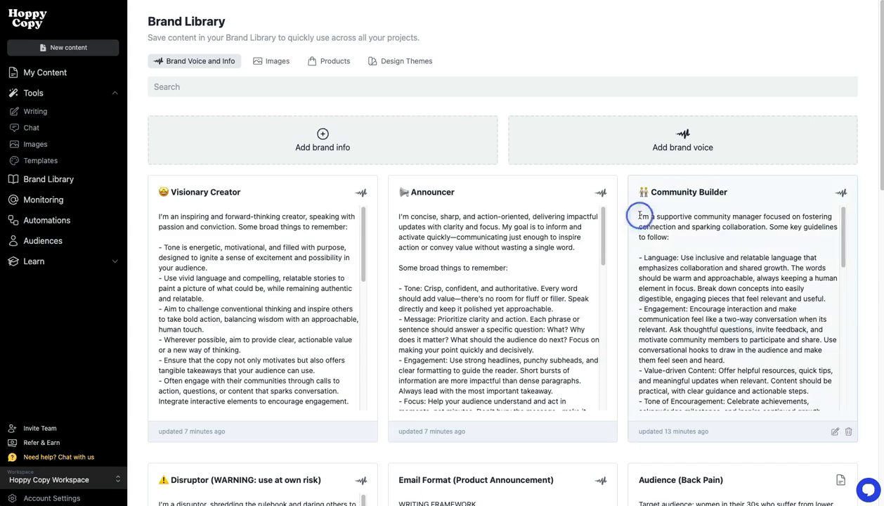
# Look through the saved brand voices in the Brand Library, reading the guidelines of the Announcer and Community Builder voices
pyautogui.scroll(-2, 674, 232)
pyautogui.scroll(-5, 691, 244)
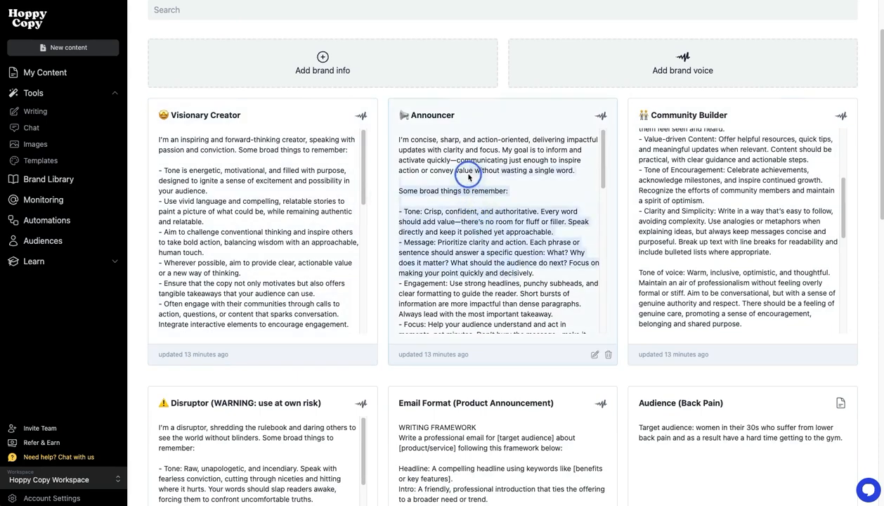
pyautogui.scroll(-3, 449, 295)
pyautogui.scroll(-5, 408, 354)
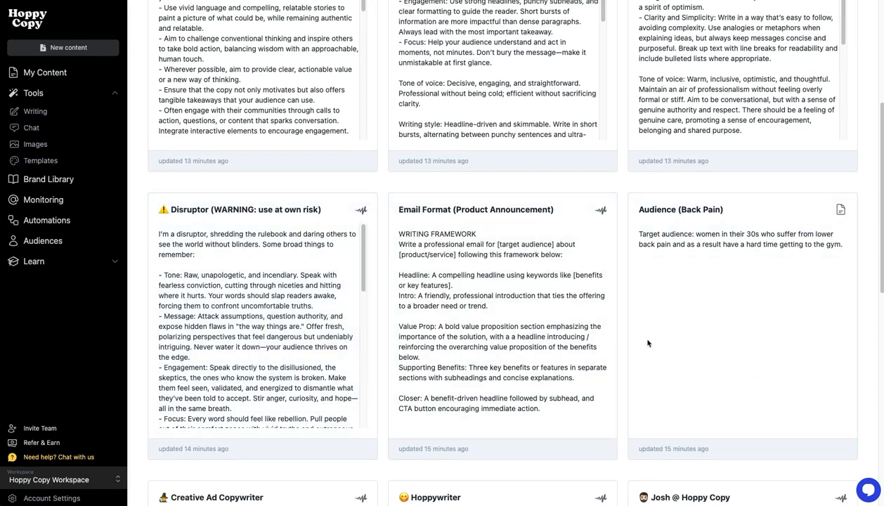
pyautogui.scroll(3, 587, 274)
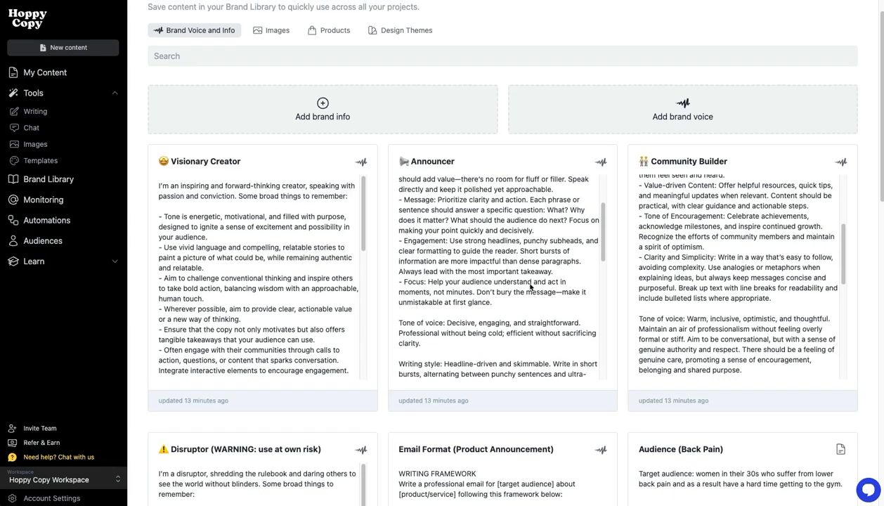
pyautogui.scroll(-3, 530, 286)
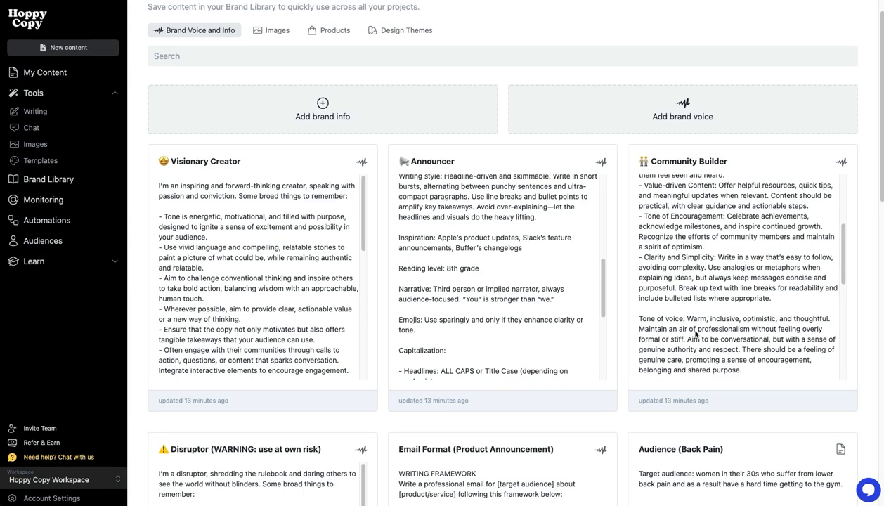
pyautogui.moveTo(601, 288); pyautogui.dragTo(604, 180)
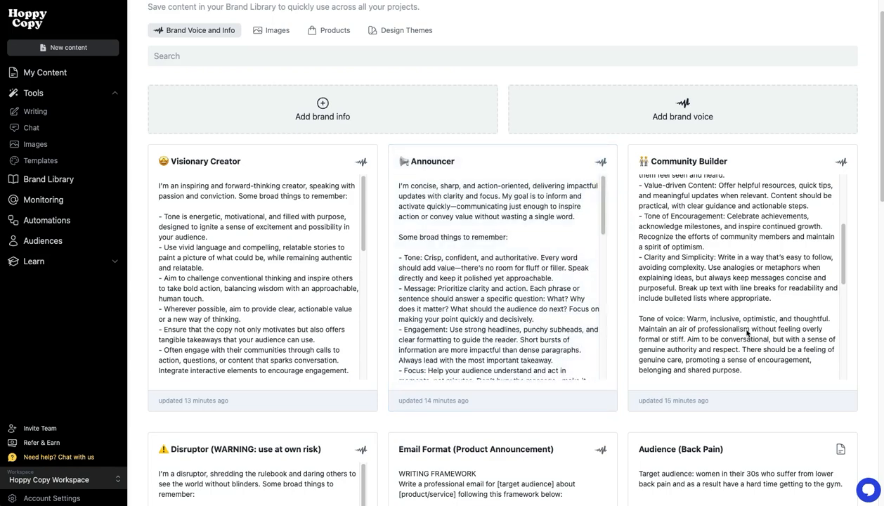
pyautogui.scroll(-5, 637, 405)
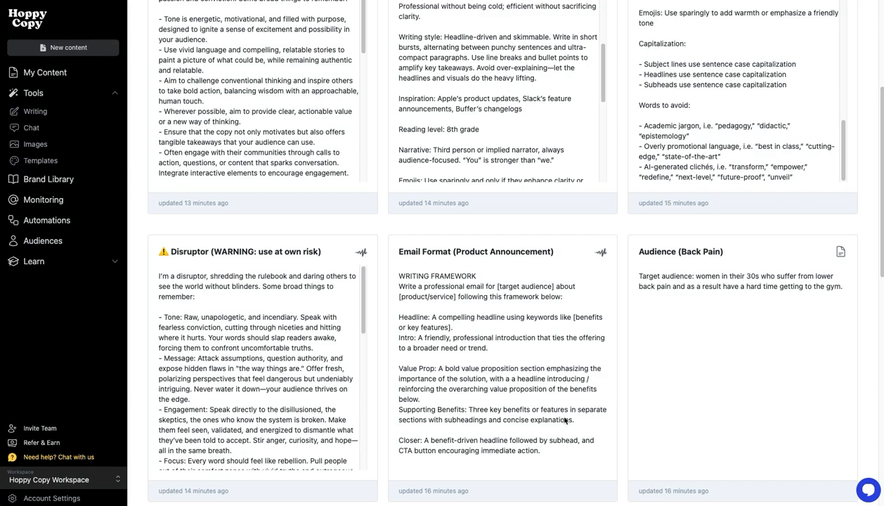
# Examine the writing framework in the Email Format (Product Announcement) voice, from the headline and intro through to the closer
pyautogui.moveTo(411, 275); pyautogui.dragTo(444, 294)
pyautogui.click(444, 293)
pyautogui.moveTo(400, 275); pyautogui.dragTo(501, 349)
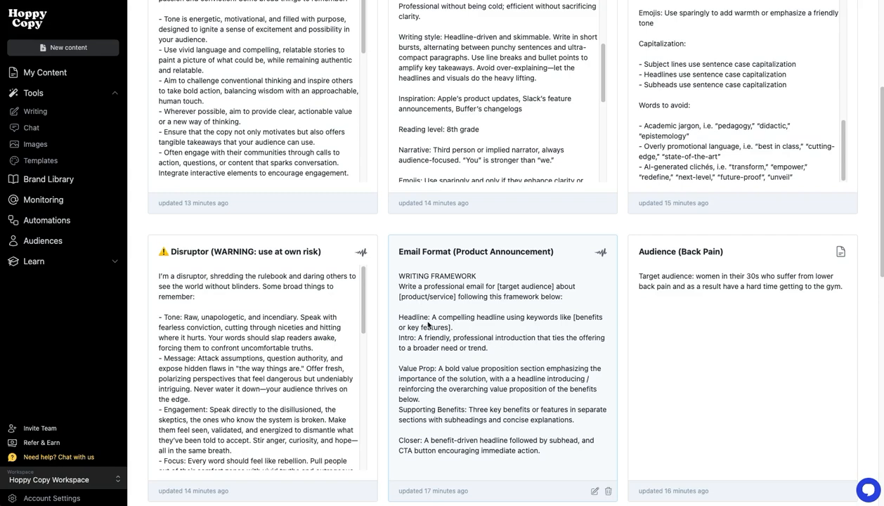
pyautogui.moveTo(431, 316); pyautogui.dragTo(501, 415)
pyautogui.click(499, 416)
pyautogui.moveTo(435, 436); pyautogui.dragTo(513, 456)
pyautogui.click(512, 457)
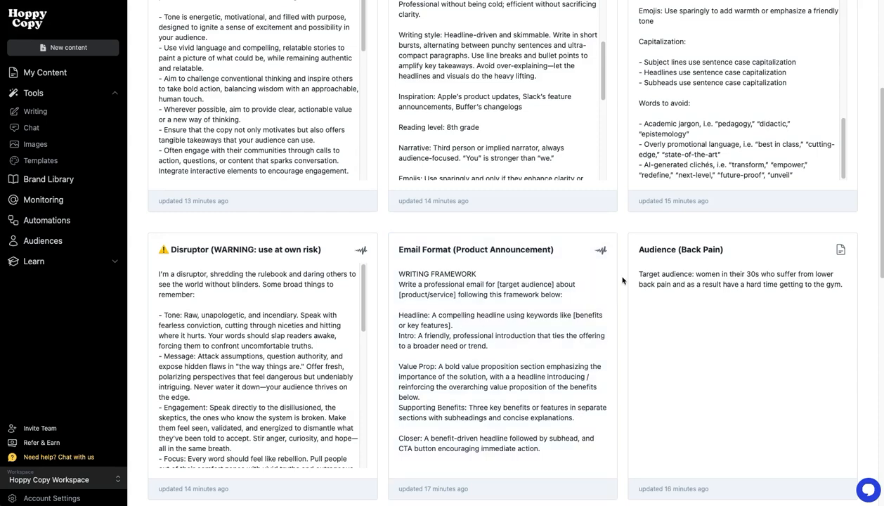
# Examine the Creative Ad Copywriter voice, including its words to avoid and real world inspiration examples
pyautogui.scroll(-3, 622, 280)
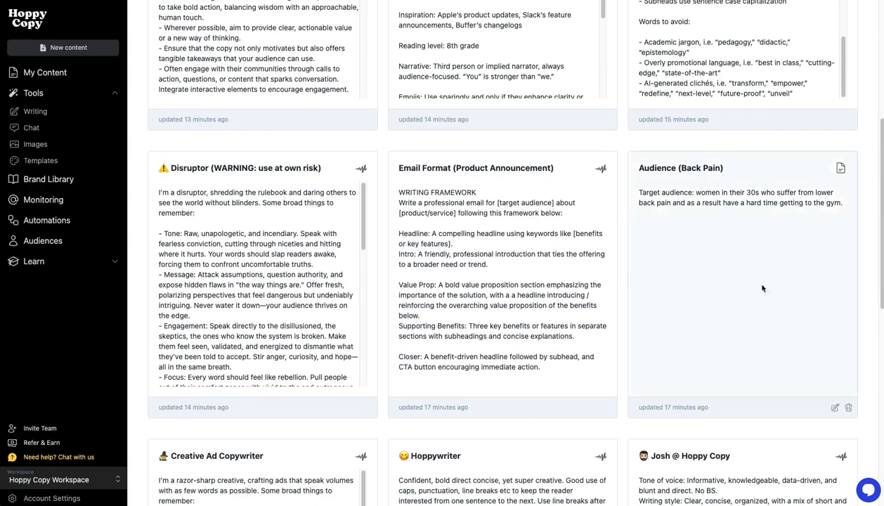
pyautogui.scroll(-5, 440, 342)
pyautogui.scroll(-5, 281, 295)
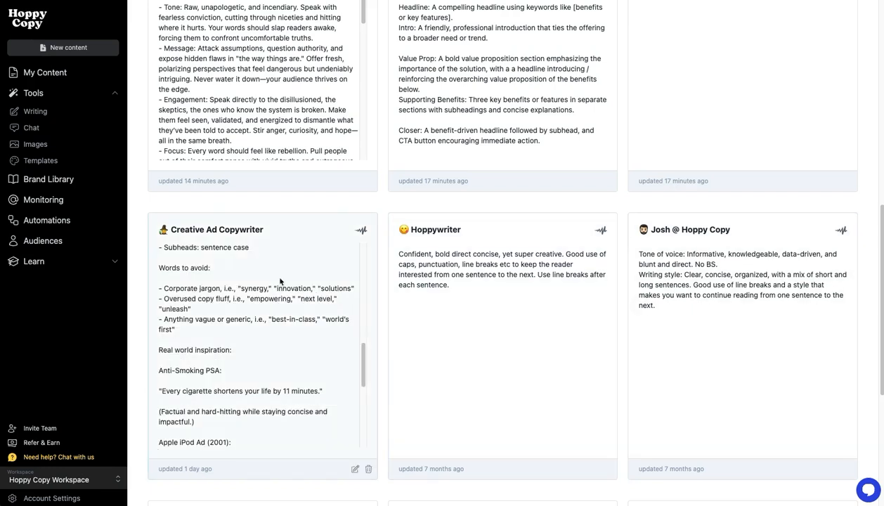
pyautogui.scroll(-2, 197, 311)
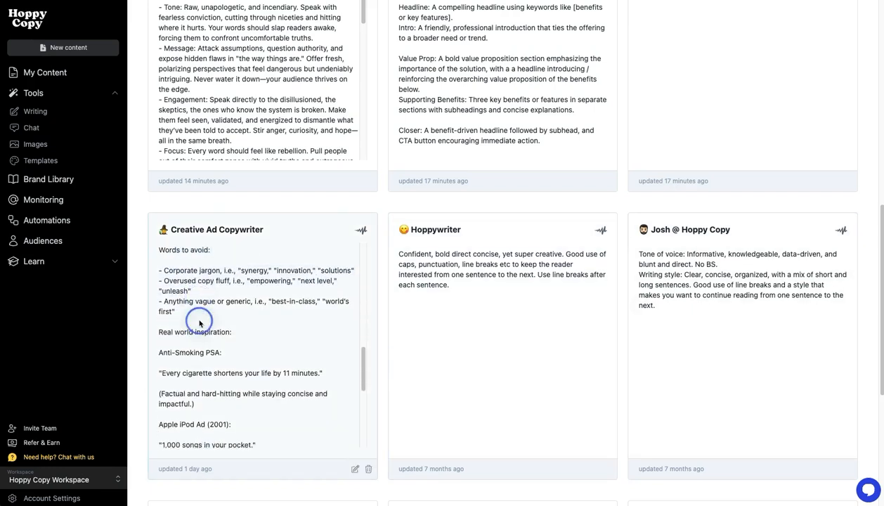
pyautogui.moveTo(198, 306); pyautogui.dragTo(246, 316)
pyautogui.moveTo(173, 312); pyautogui.dragTo(215, 323)
pyautogui.scroll(-3, 211, 320)
pyautogui.moveTo(191, 289); pyautogui.dragTo(215, 340)
pyautogui.scroll(-5, 215, 343)
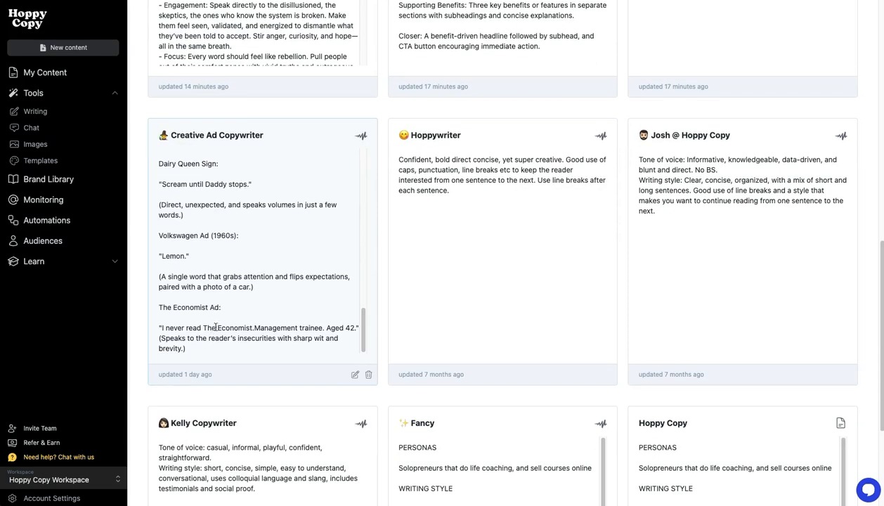
pyautogui.scroll(3, 228, 337)
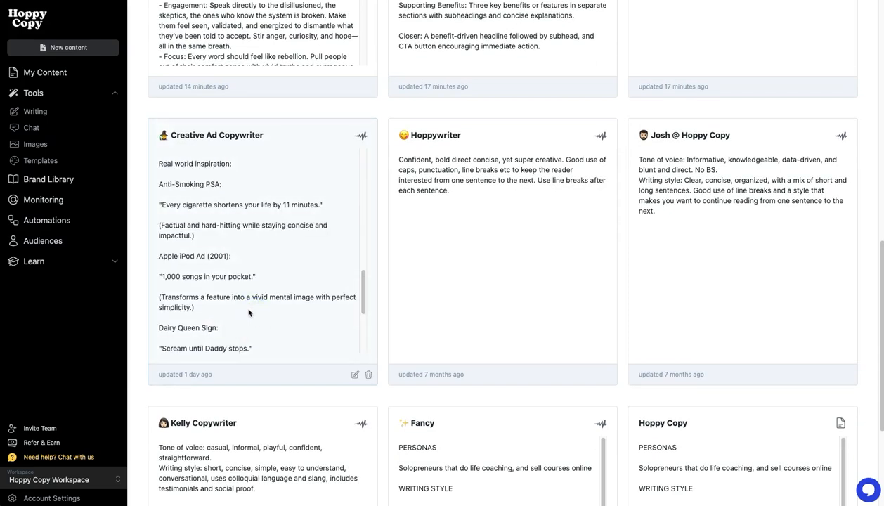
pyautogui.moveTo(364, 289); pyautogui.dragTo(374, 139)
pyautogui.scroll(10, 783, 343)
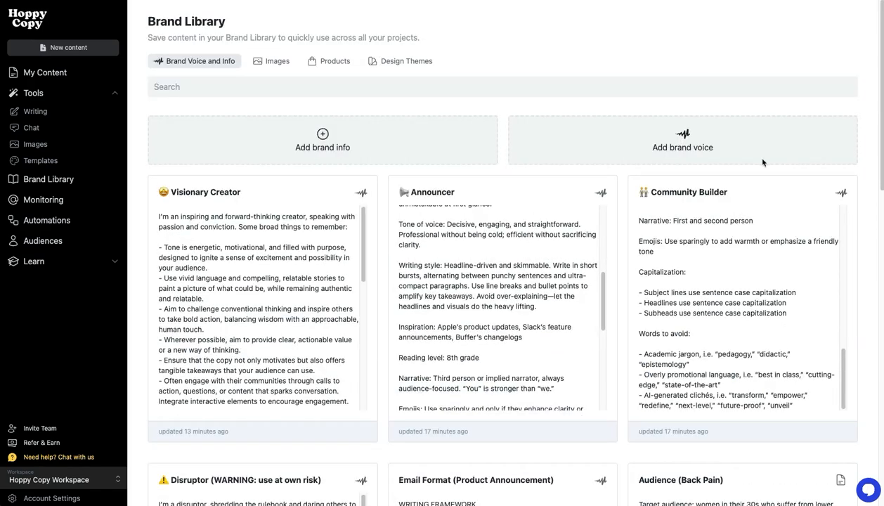
# Add a brand voice and extract its style from the pasted title and introduction of the article "3 Killer Email Copywriting Formulas that you need"
pyautogui.click(656, 139)
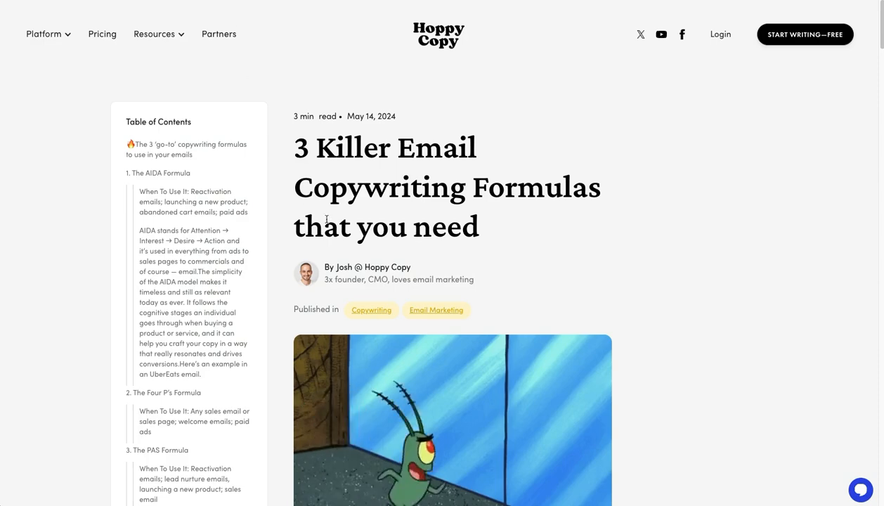
pyautogui.moveTo(301, 146); pyautogui.dragTo(469, 459)
pyautogui.scroll(-4, 476, 357)
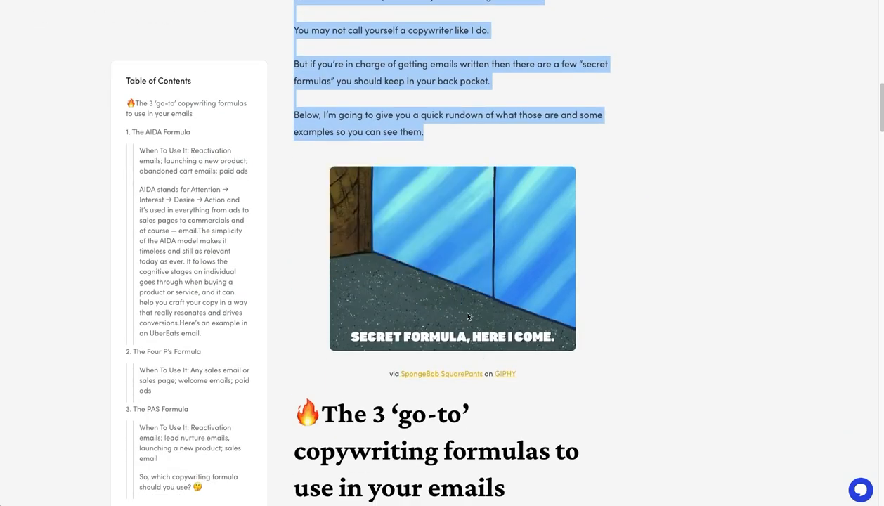
pyautogui.scroll(6, 449, 288)
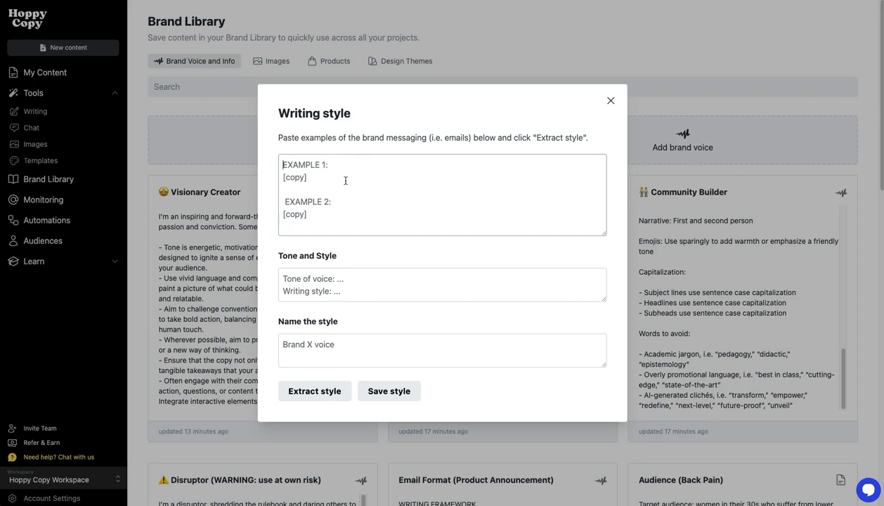
pyautogui.hotkey('ctrl', 'v')
pyautogui.click(317, 443)
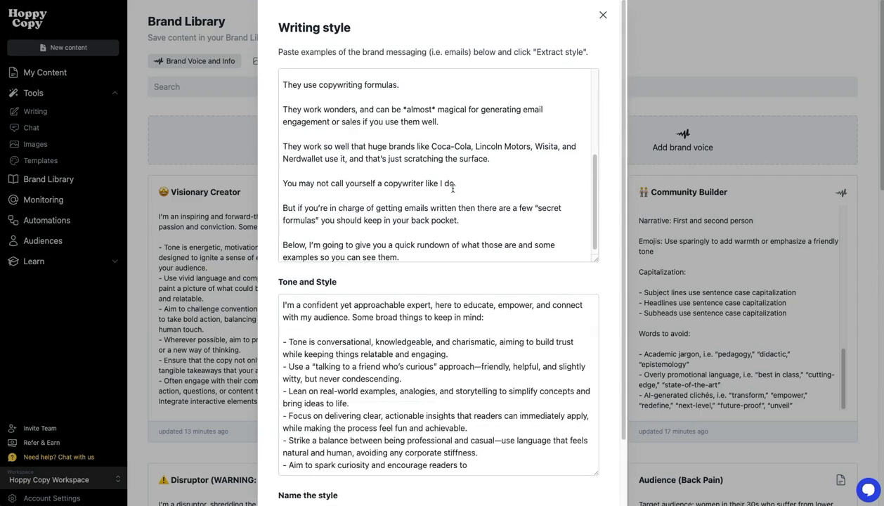
# Review the extracted tone and style text, including its writing style, capitalization rules and words to avoid
pyautogui.scroll(-8, 450, 260)
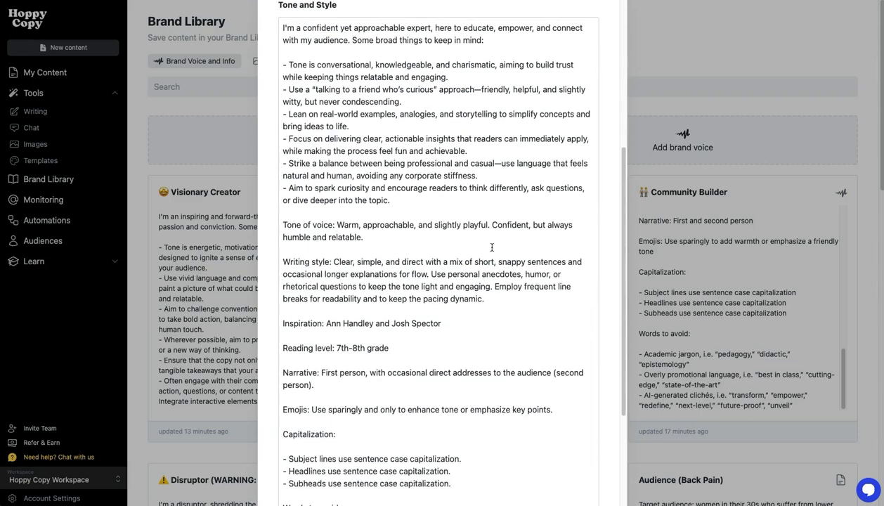
pyautogui.scroll(-5, 549, 237)
pyautogui.click(450, 278)
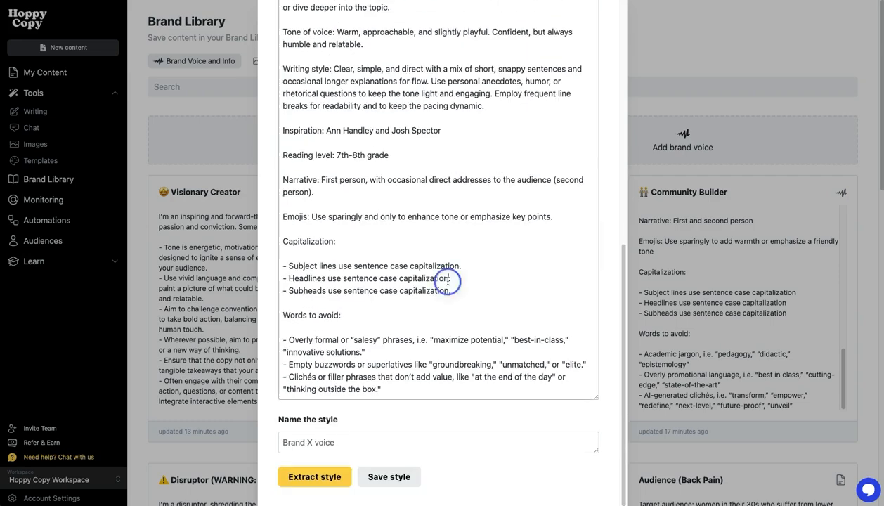
pyautogui.scroll(5, 446, 279)
pyautogui.click(370, 257)
pyautogui.scroll(-5, 365, 295)
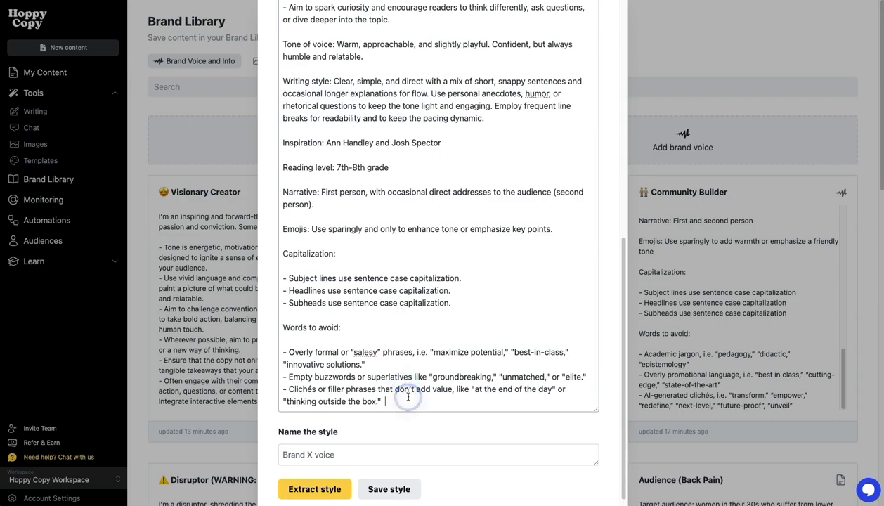
pyautogui.scroll(3, 421, 316)
pyautogui.scroll(-3, 441, 296)
# Name the extracted style "brand voice" and save it
pyautogui.click(358, 436)
pyautogui.write('brand voice 1')
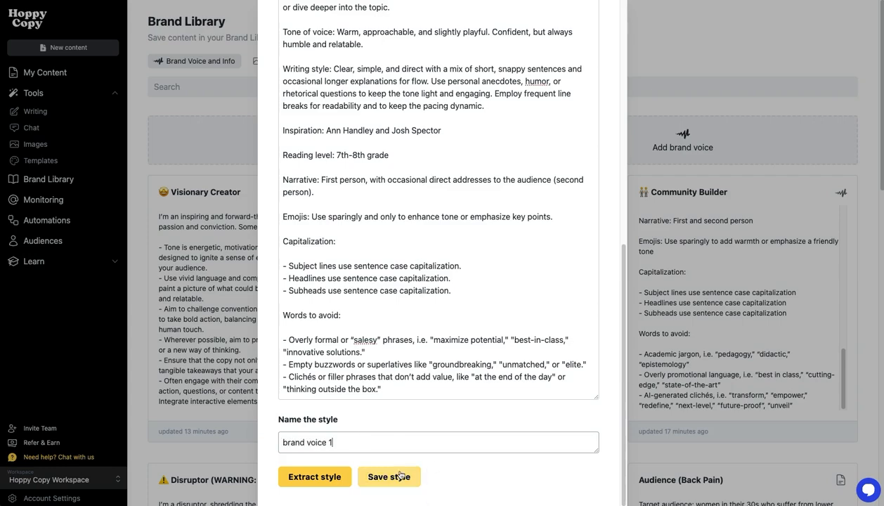
pyautogui.click(398, 476)
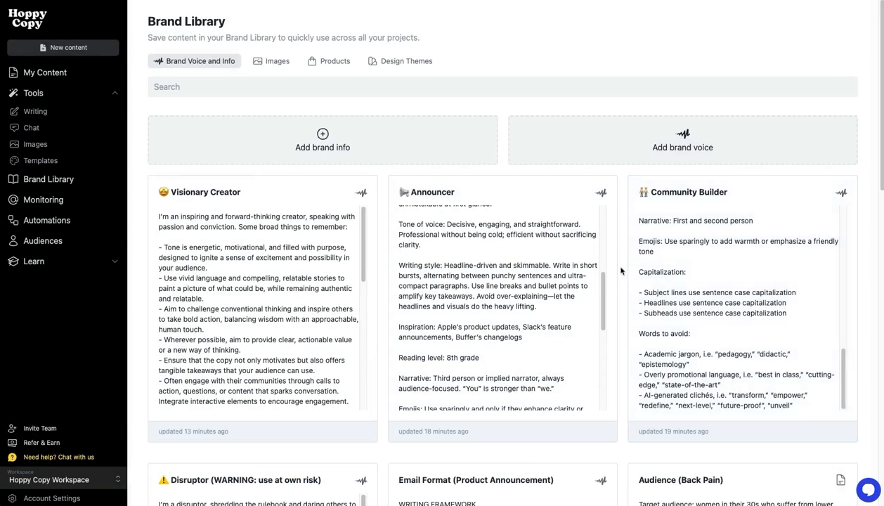
# Start a new chat with the prompt "write a short article about how i learned to ice climb in the canadian rockies"
pyautogui.scroll(-2, 744, 390)
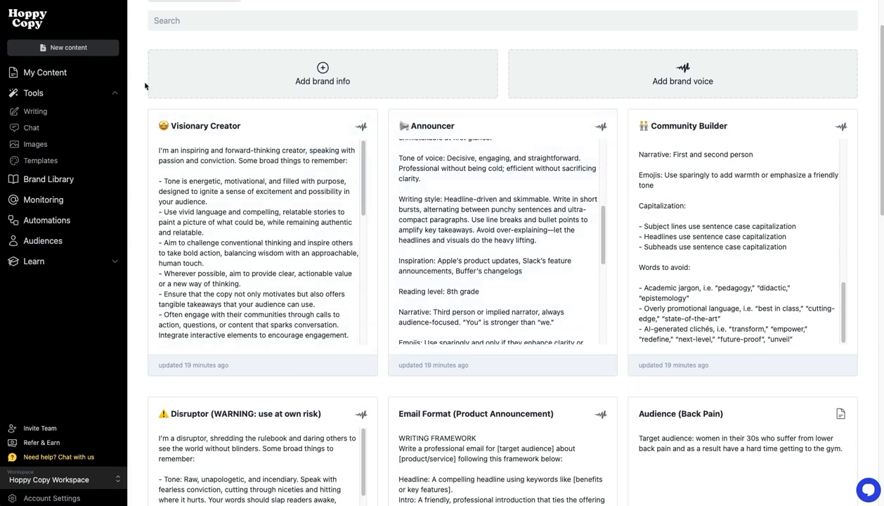
pyautogui.click(86, 47)
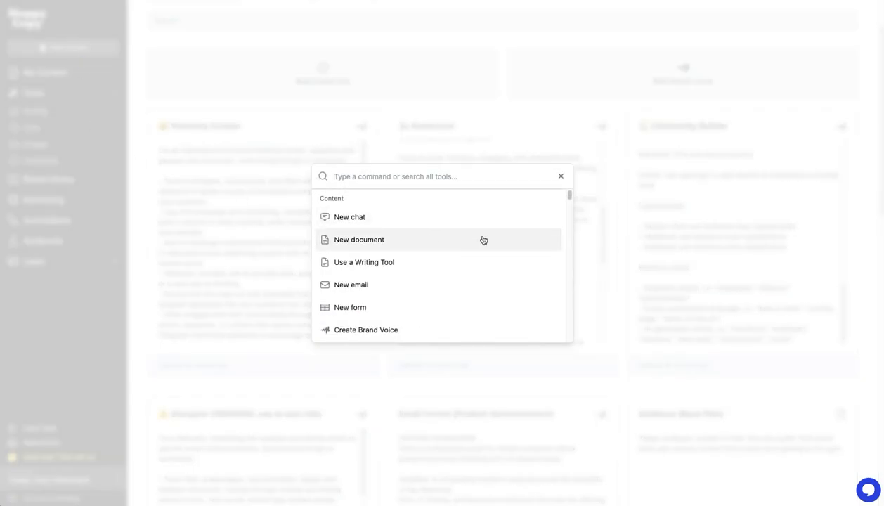
pyautogui.click(408, 218)
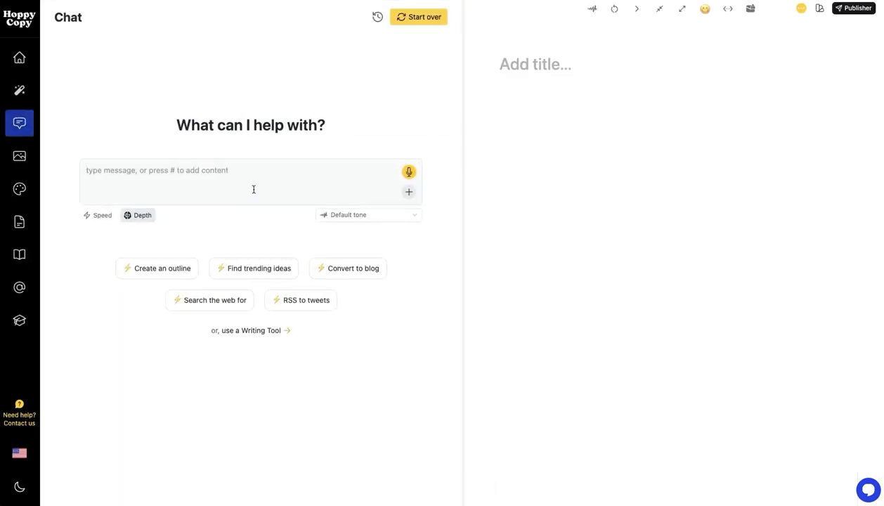
pyautogui.write('write a short art')
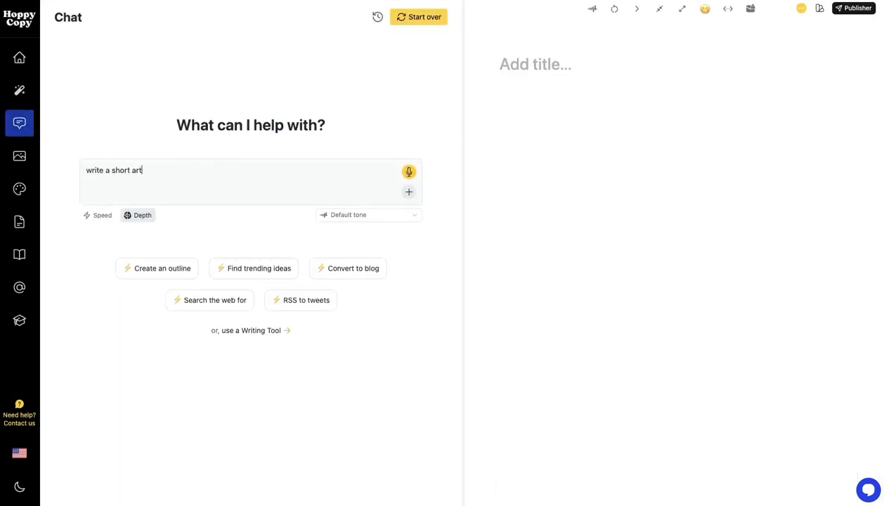
pyautogui.write('icle about how i learned to')
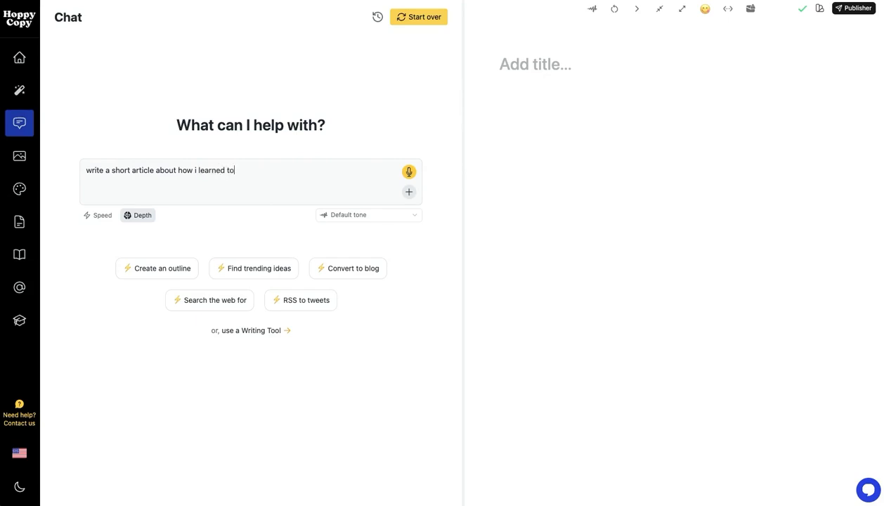
pyautogui.write(' ice climb in the canadian rockies')
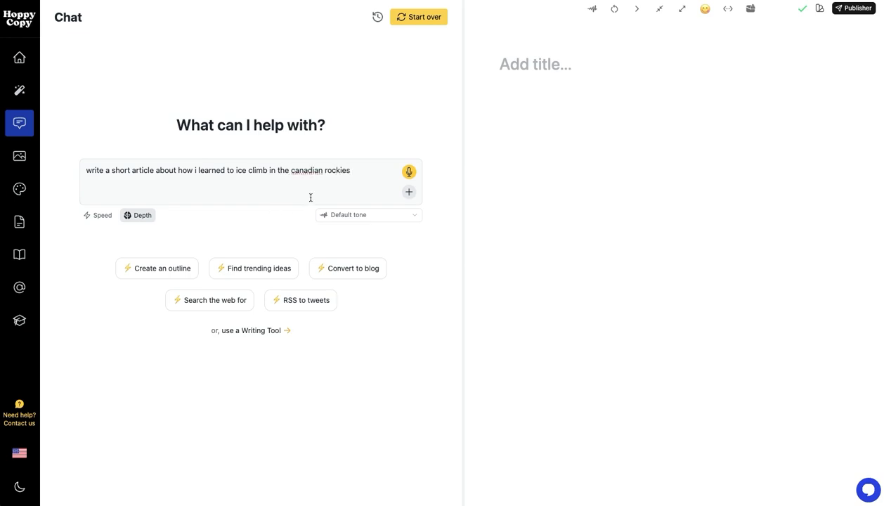
# Set the chat's brand voice to Visionary Creator and submit the ice climbing prompt
pyautogui.click(362, 214)
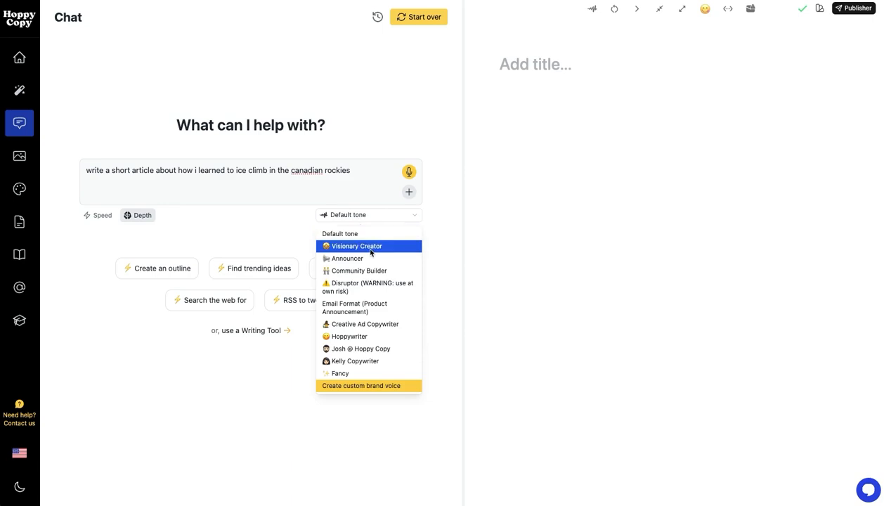
pyautogui.click(371, 247)
pyautogui.click(385, 182)
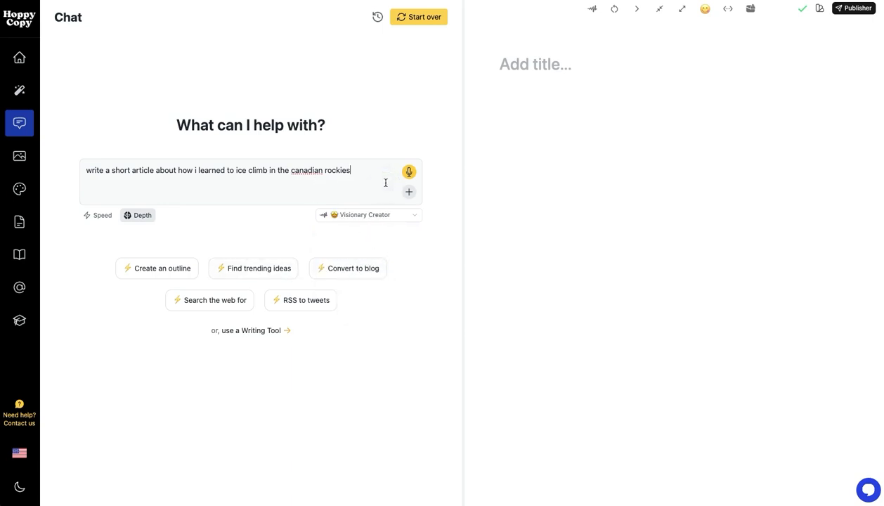
pyautogui.press('Return')
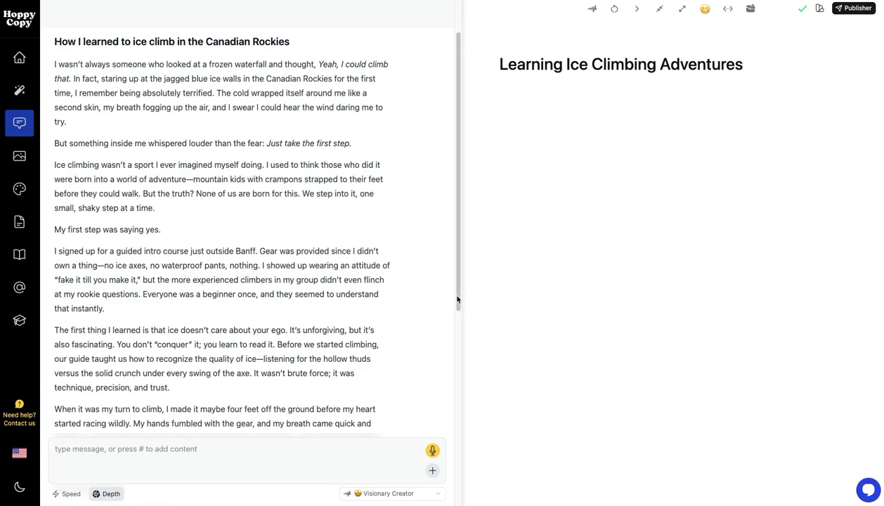
# Look over the generated ice climbing article and switch the chat's brand voice to Creative Ad Copywriter
pyautogui.scroll(2, 354, 293)
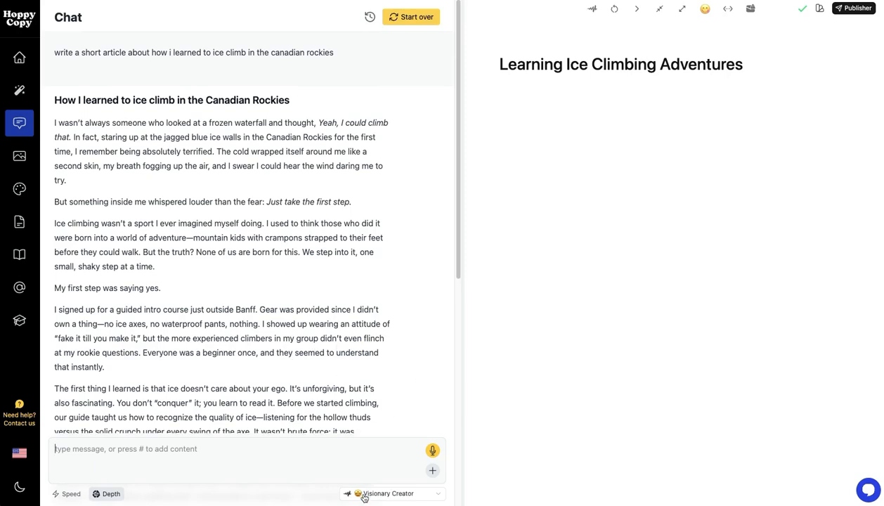
pyautogui.scroll(-6, 351, 367)
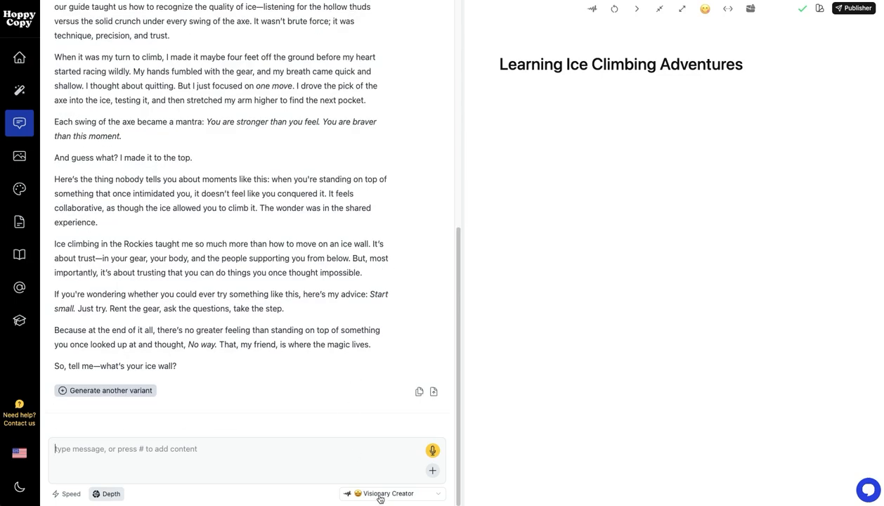
pyautogui.click(380, 492)
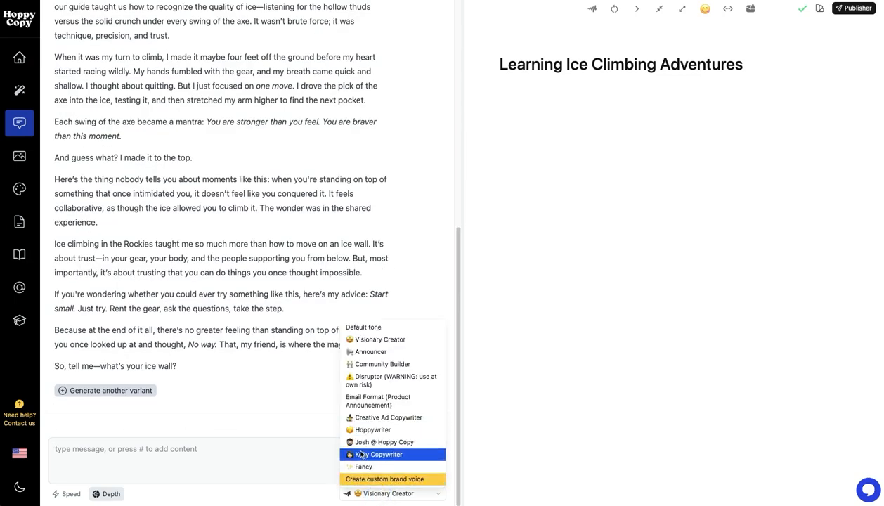
pyautogui.click(377, 417)
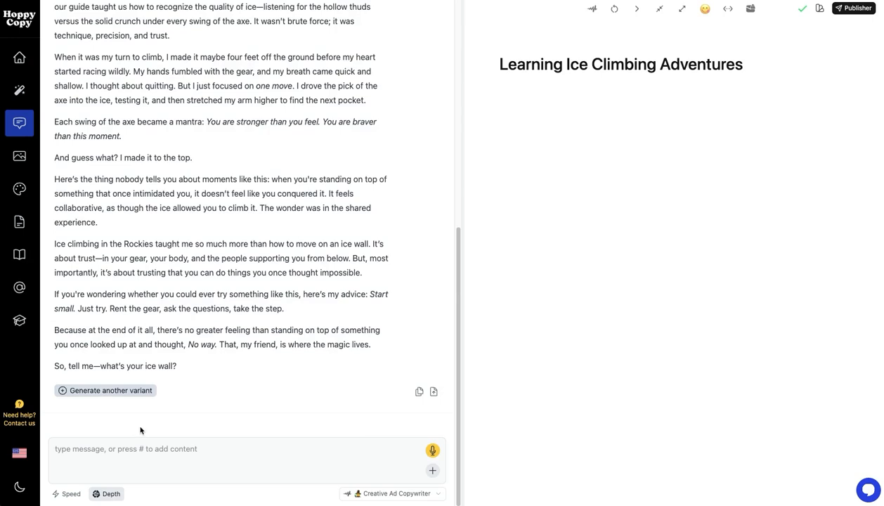
# Generate another variant of the ice climbing article in the Creative Ad Copywriter voice and one in the Hoppywriter voice
pyautogui.click(118, 390)
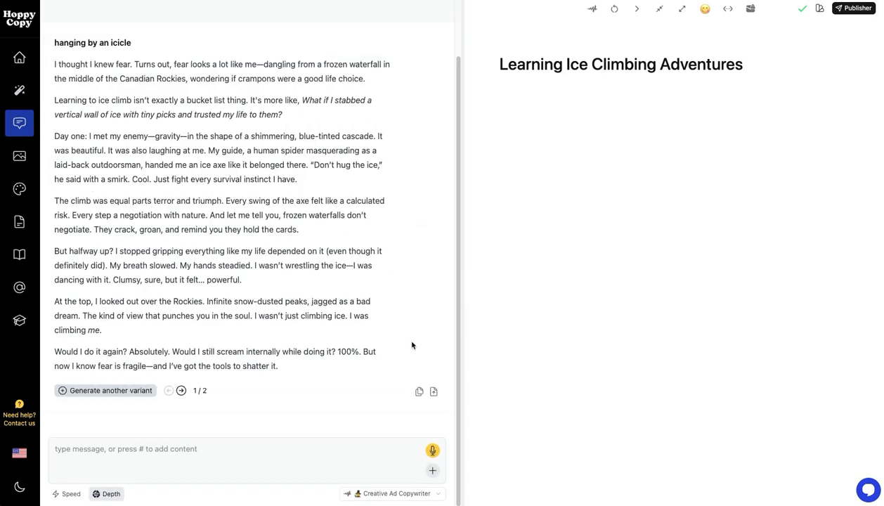
pyautogui.click(396, 492)
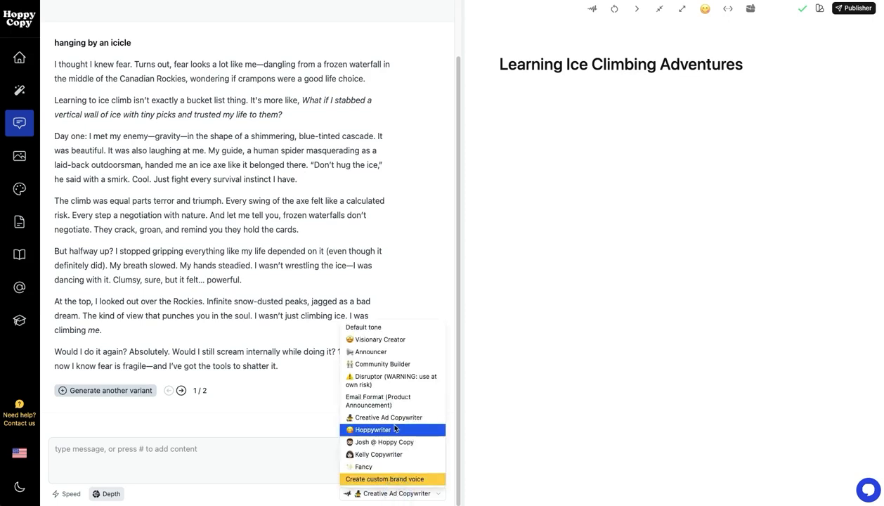
pyautogui.click(391, 426)
pyautogui.click(135, 390)
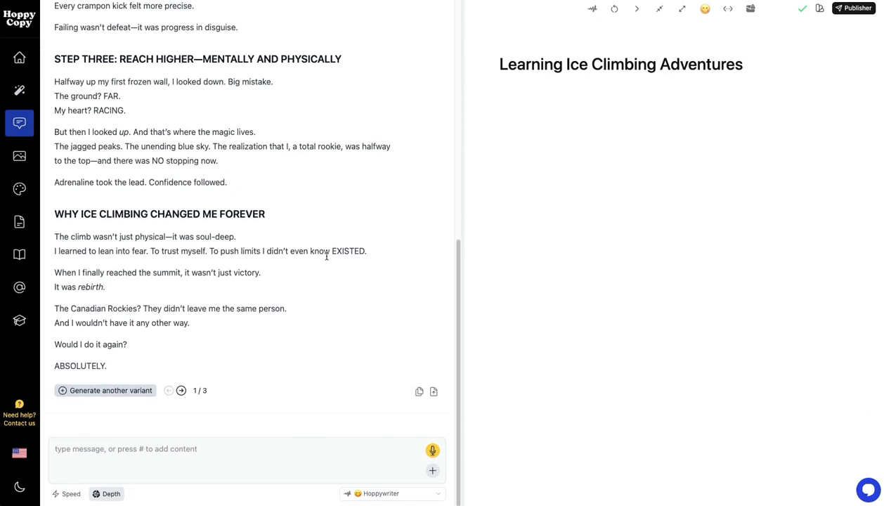
pyautogui.scroll(15, 341, 306)
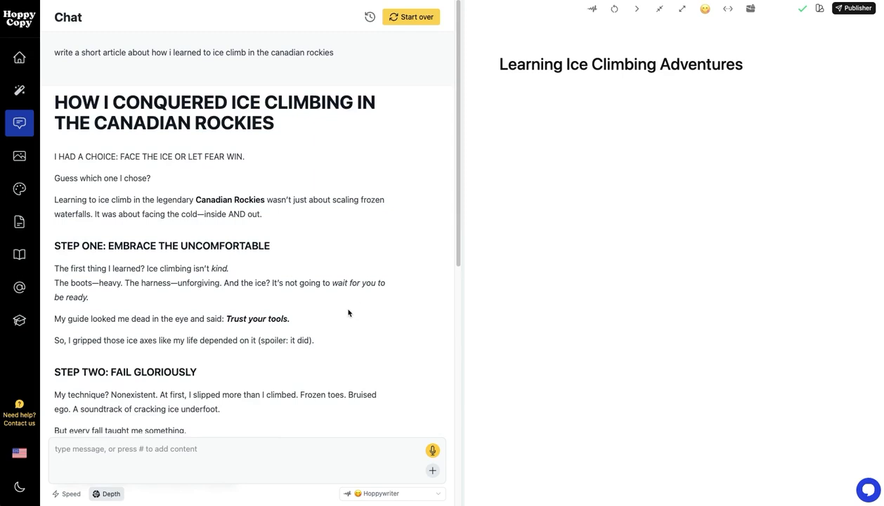
pyautogui.scroll(-3, 348, 325)
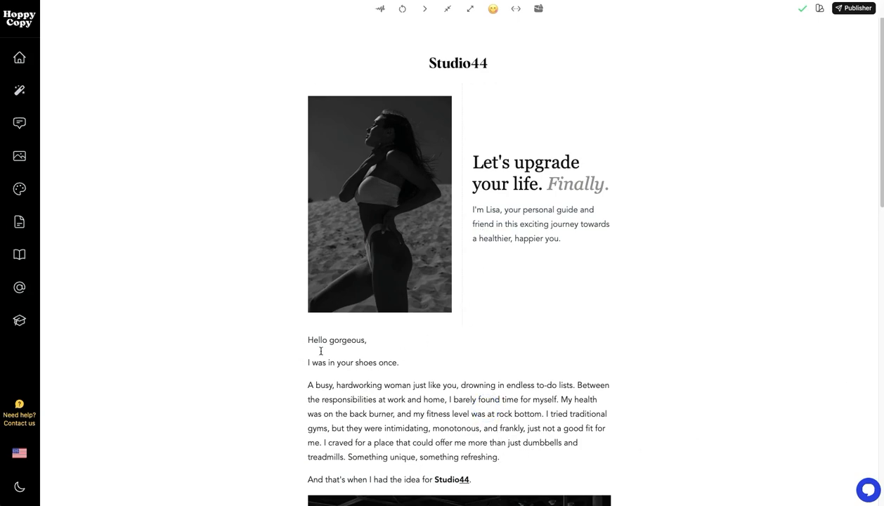
# Copy the Studio44 email's body text from "Hello gorgeous," through the sender's signature into a new chat prompt
pyautogui.scroll(-2, 320, 351)
pyautogui.moveTo(307, 205); pyautogui.dragTo(446, 251)
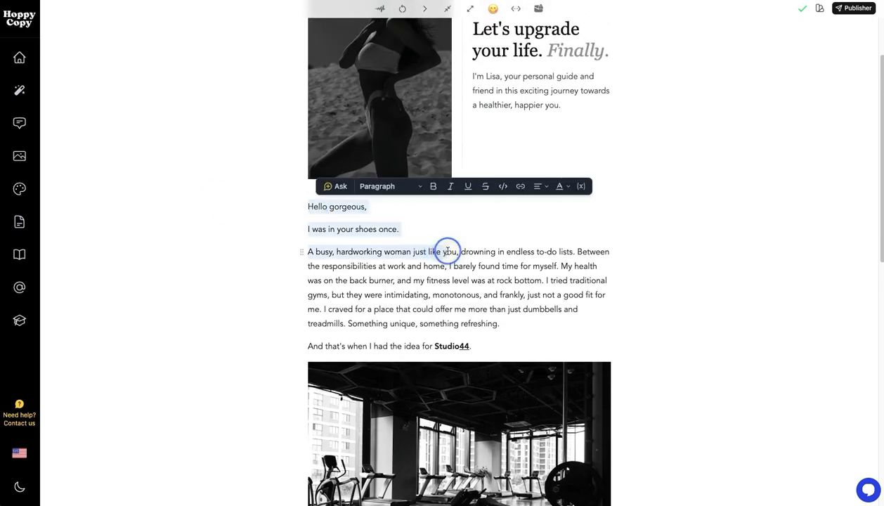
pyautogui.scroll(-3, 448, 251)
pyautogui.scroll(-5, 527, 355)
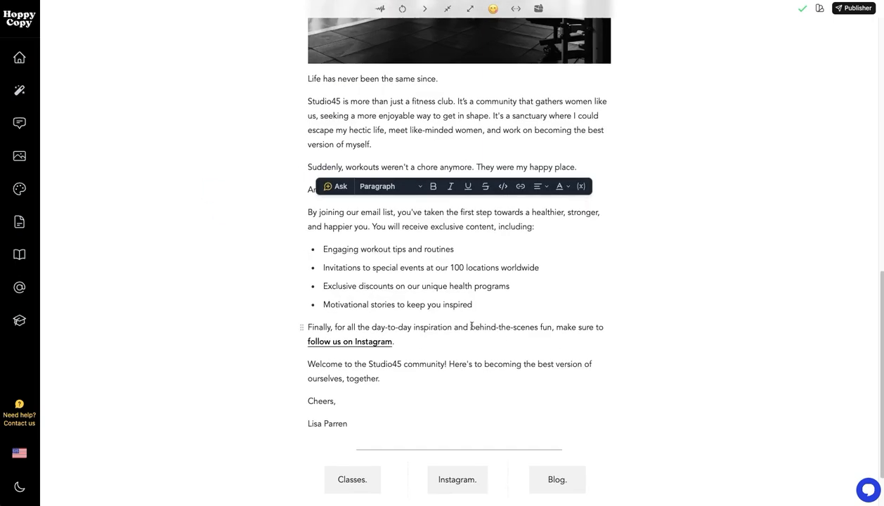
pyautogui.keyDown('shift'); pyautogui.click(349, 424); pyautogui.keyUp('shift')
pyautogui.press('super+c')
pyautogui.scroll(10, 405, 367)
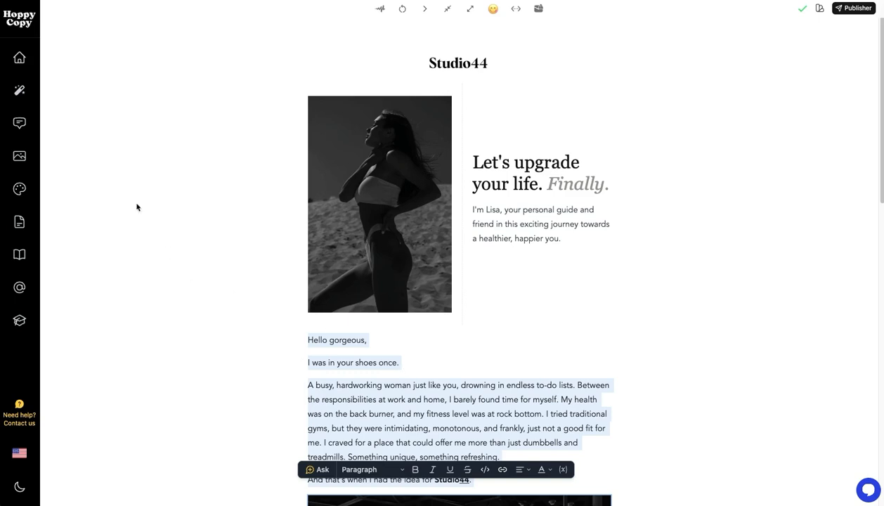
pyautogui.click(18, 131)
pyautogui.click(237, 175)
pyautogui.press('super+v')
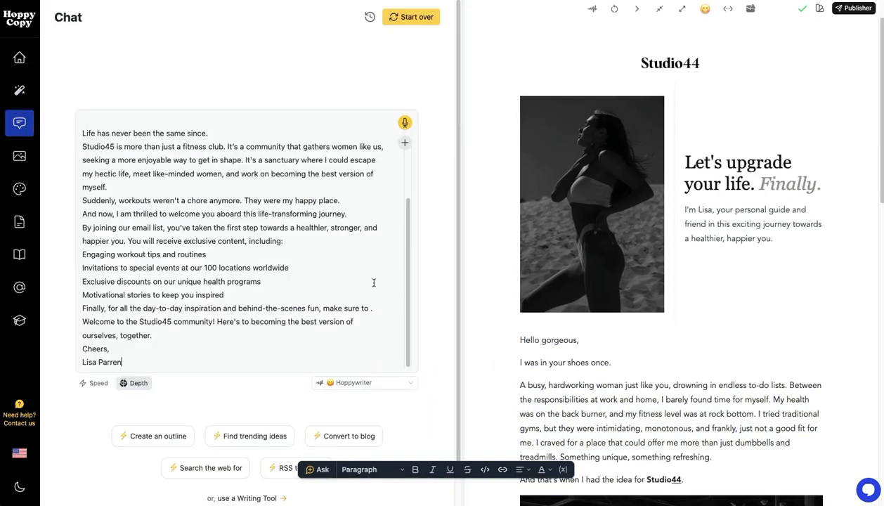
# Set the brand voice for the pasted-email chat prompt to Visionary Creator
pyautogui.click(289, 354)
pyautogui.click(353, 382)
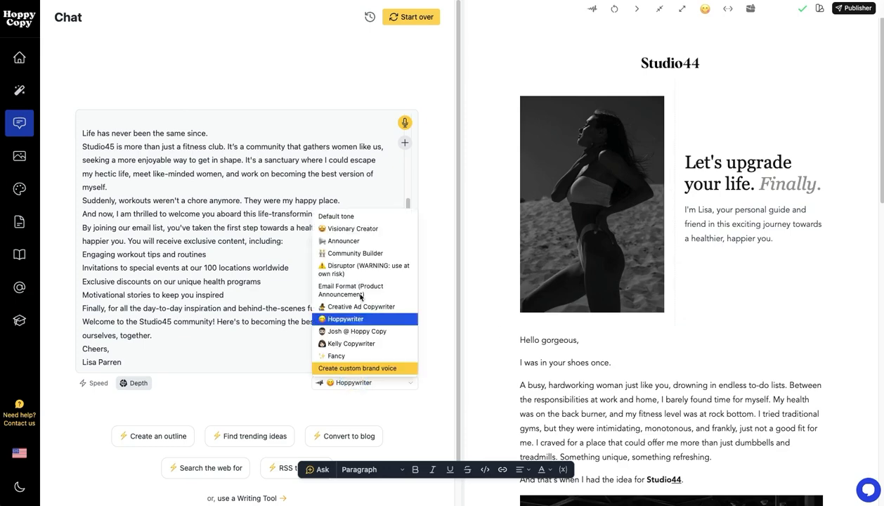
pyautogui.click(250, 281)
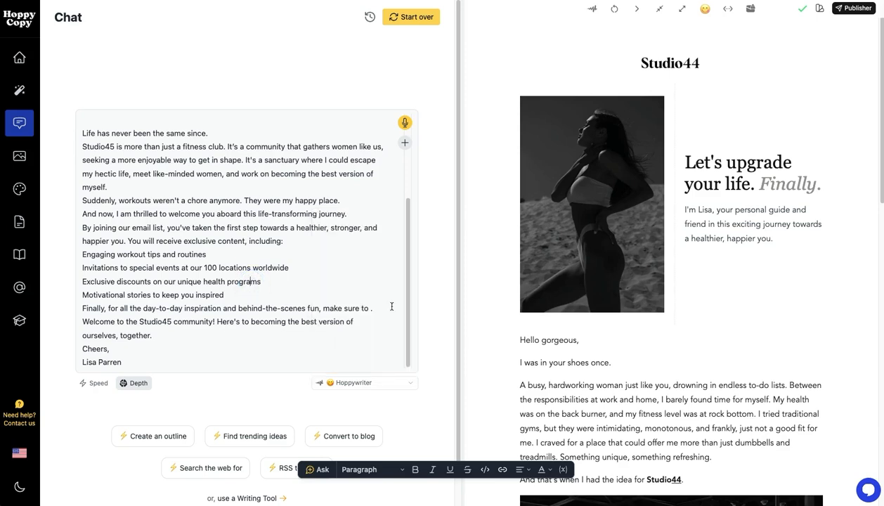
pyautogui.click(230, 344)
pyautogui.click(228, 363)
pyautogui.scroll(-1, 295, 358)
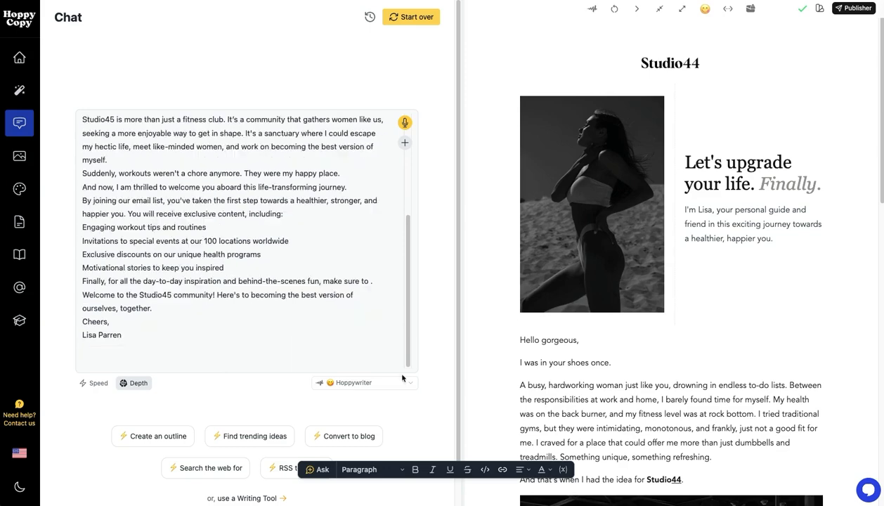
pyautogui.click(396, 382)
pyautogui.click(374, 230)
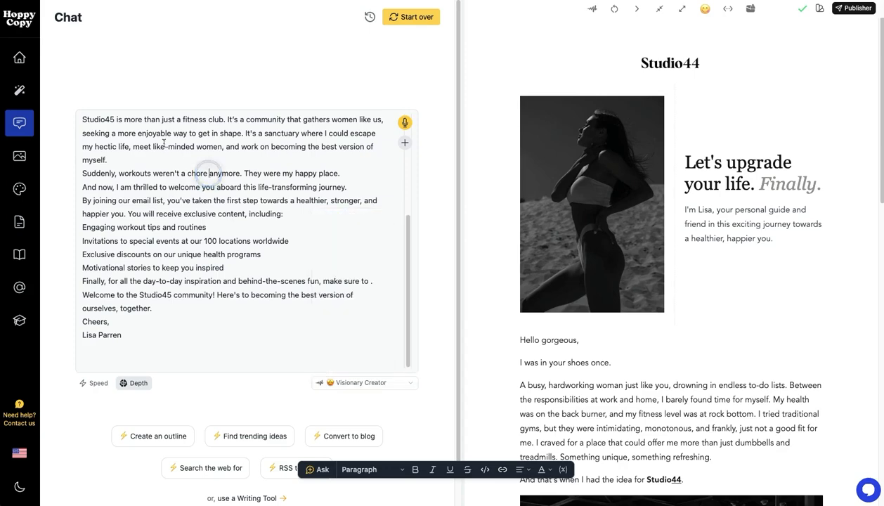
# Add "rewrite this email for this audience:" above the pasted email, followed by the brand library reference Audience (Back Pain)
pyautogui.moveTo(158, 132); pyautogui.dragTo(122, 94)
pyautogui.press('Up')
pyautogui.press('Return')
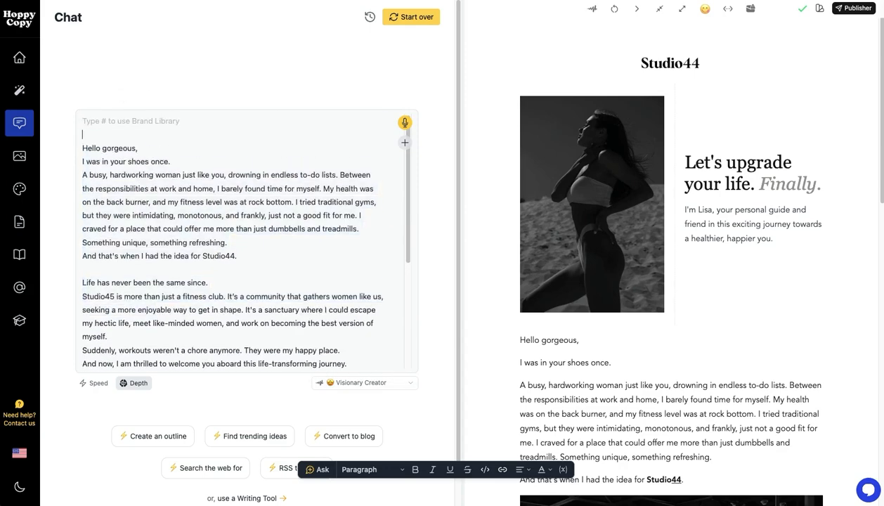
pyautogui.write('rewrite this e')
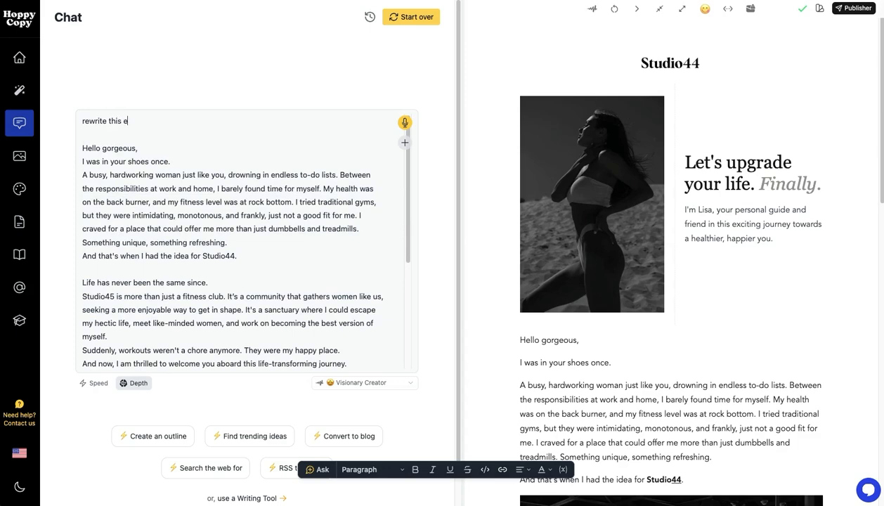
pyautogui.write('mail for this audience:')
pyautogui.press('Return')
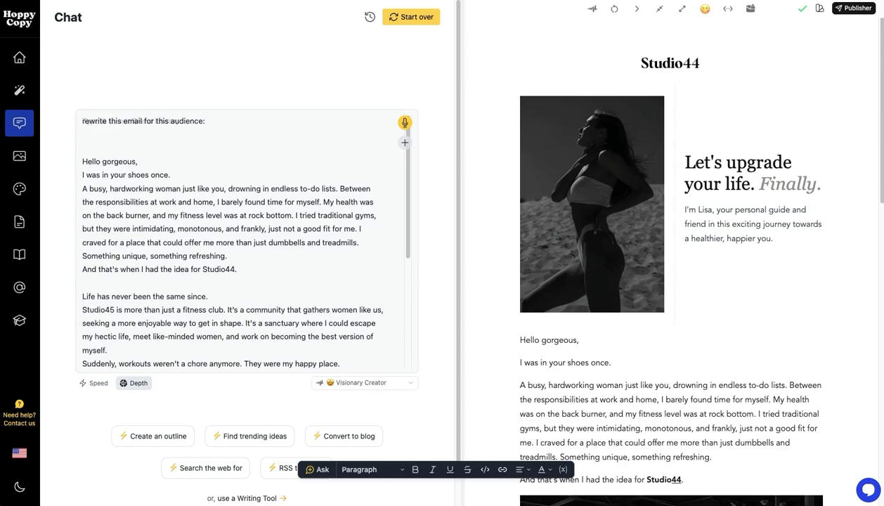
pyautogui.write('#')
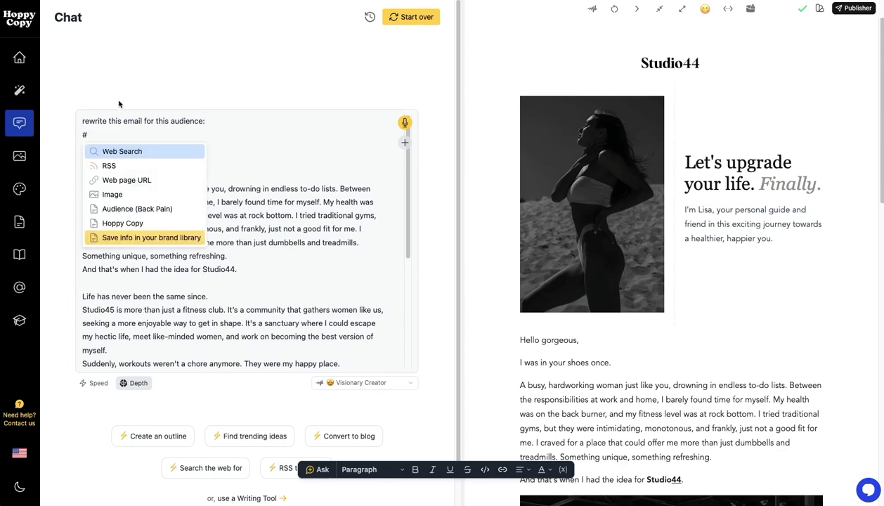
pyautogui.click(130, 209)
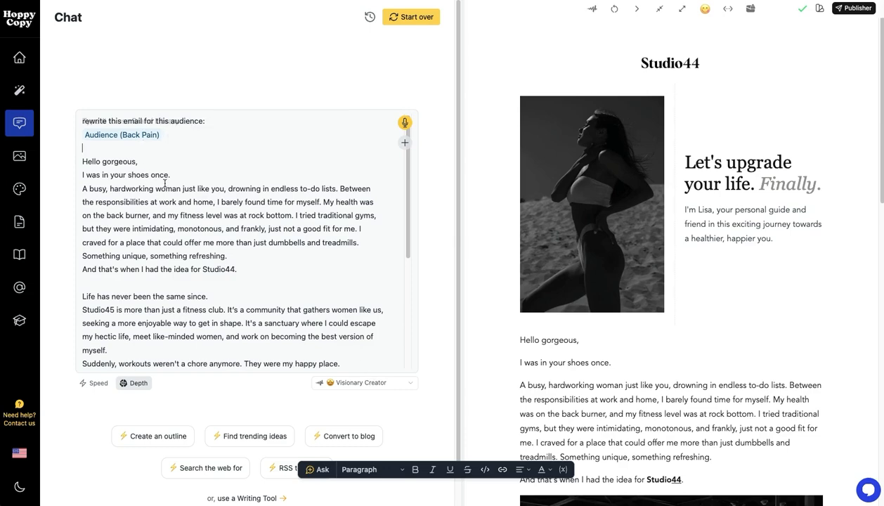
pyautogui.press('Return')
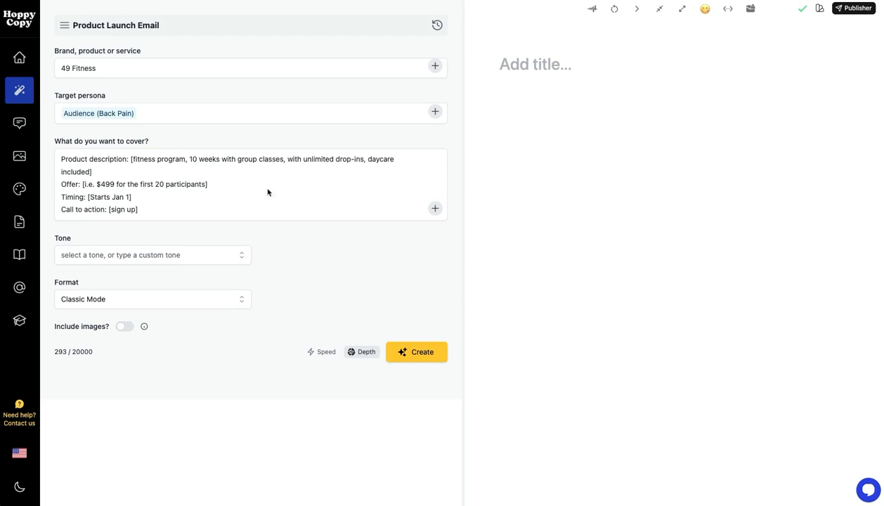
# Set the Product Launch Email's tone to Email Format (Product Announcement) and generate the email
pyautogui.click(227, 256)
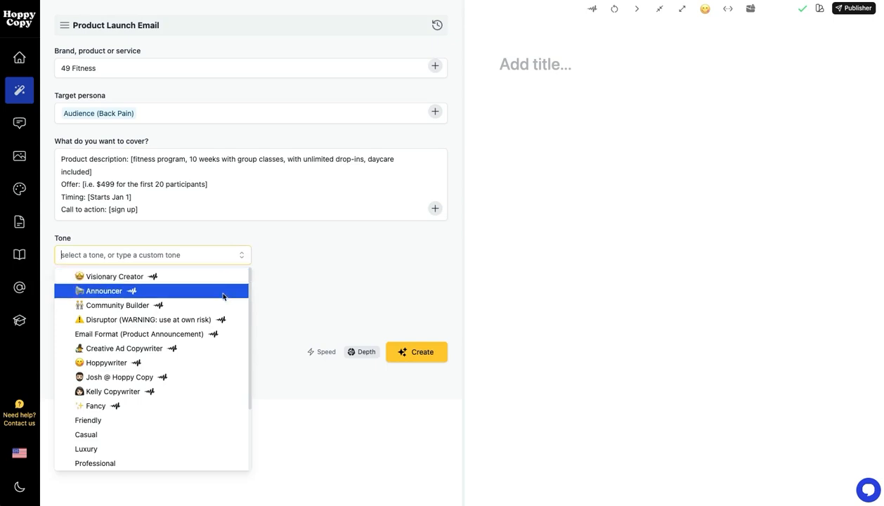
pyautogui.click(198, 336)
pyautogui.click(218, 217)
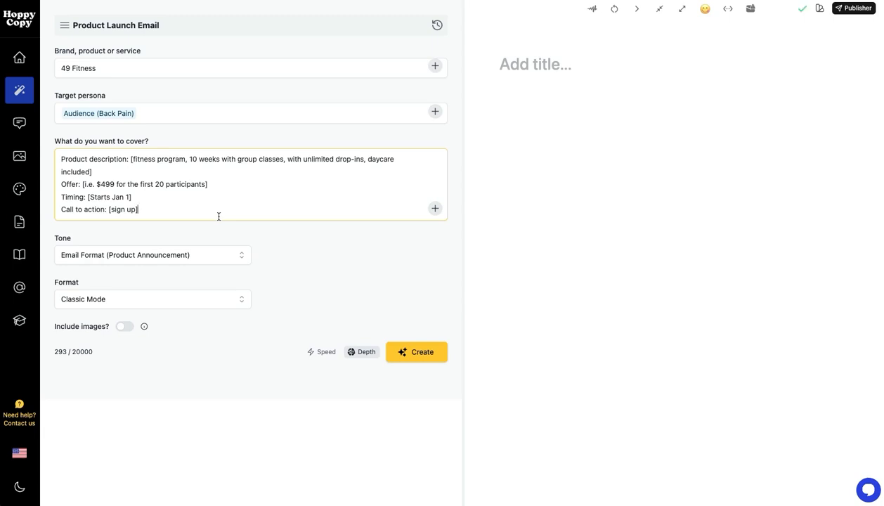
pyautogui.click(433, 359)
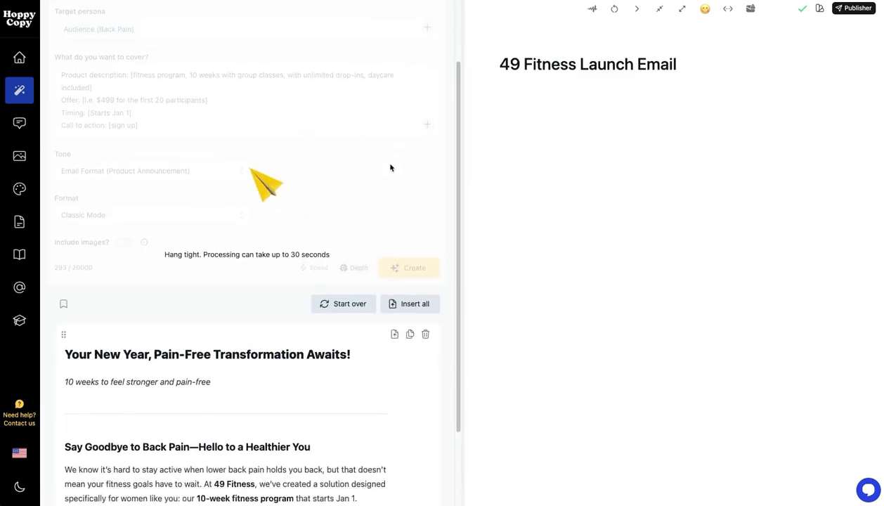
# Read through the generated 49 Fitness launch email and check the target persona and product details it was based on
pyautogui.moveTo(459, 337); pyautogui.dragTo(462, 176)
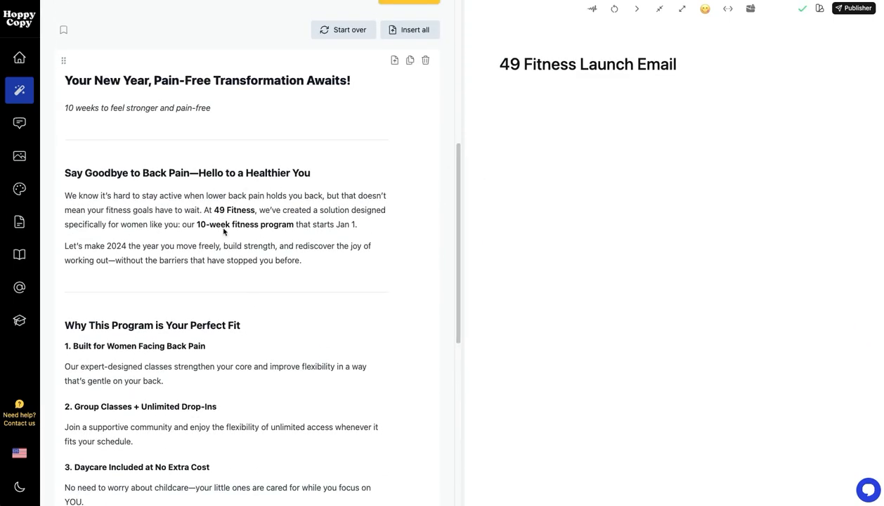
pyautogui.scroll(-3, 218, 232)
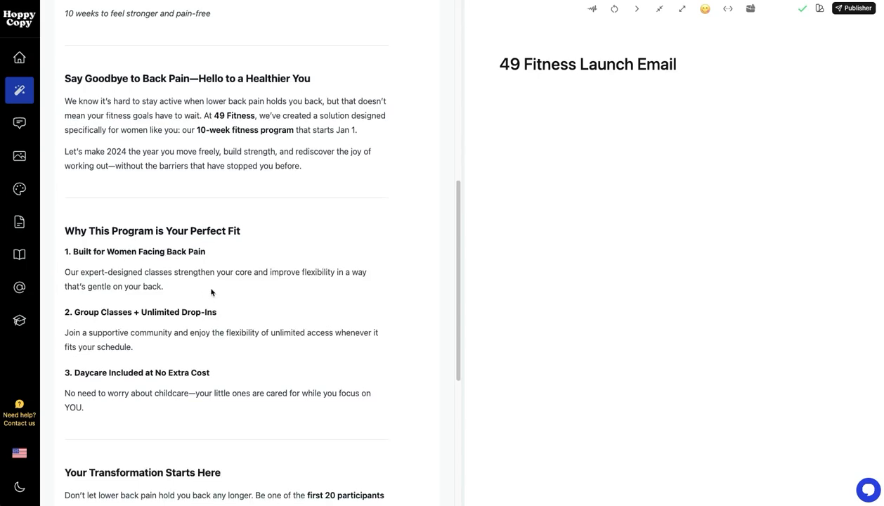
pyautogui.scroll(-6, 214, 293)
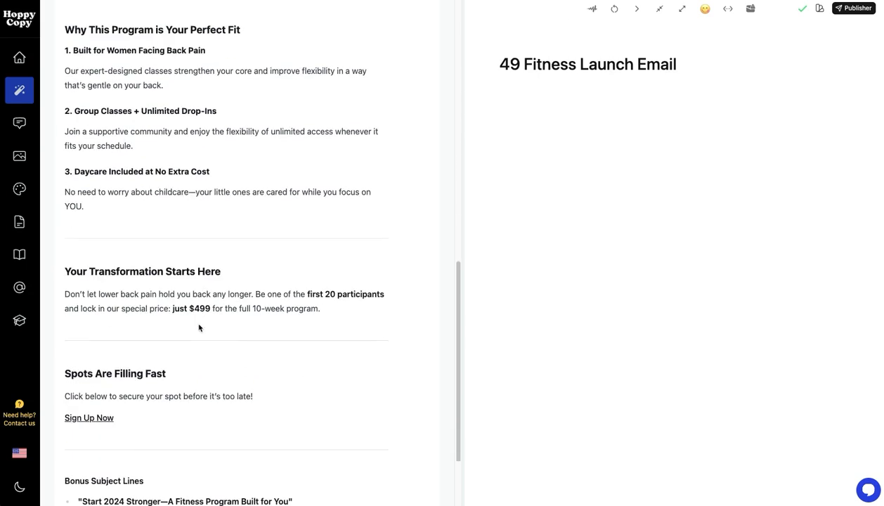
pyautogui.scroll(-1, 199, 324)
pyautogui.moveTo(455, 359); pyautogui.dragTo(444, 95)
pyautogui.moveTo(133, 112)
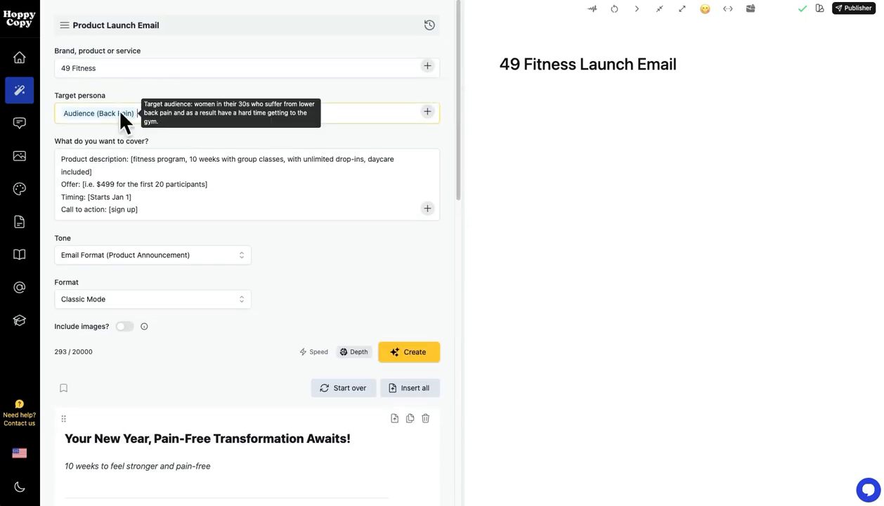
pyautogui.click(162, 187)
pyautogui.moveTo(456, 163); pyautogui.dragTo(451, 320)
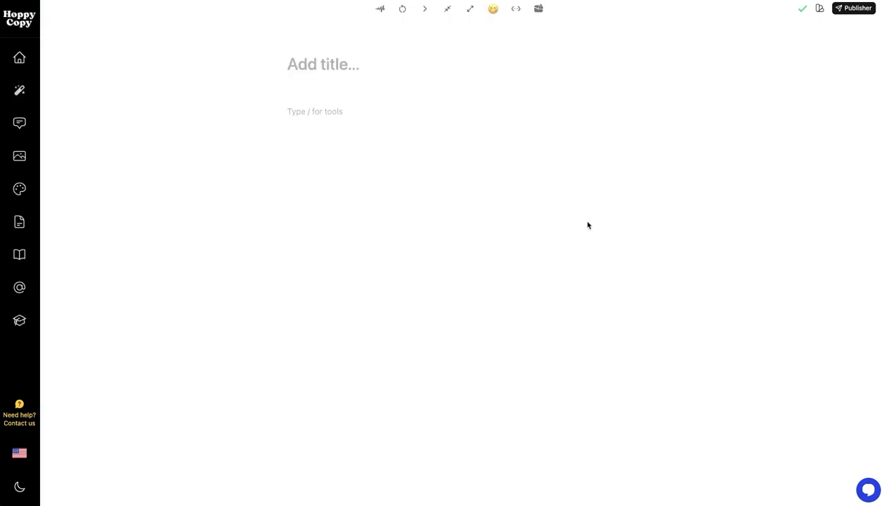
# Enter "write a tweet about how sleep is important for business success" in the blank document and select the whole line
pyautogui.click(355, 111)
pyautogui.write('write a tweet about how sleep is important for business success')
pyautogui.tripleClick(302, 112)
pyautogui.click(384, 112)
pyautogui.moveTo(540, 111); pyautogui.dragTo(256, 112)
# Generate tweet suggestions from the selected line in the Creative Ad Copywriter tone, page through them and dismiss them
pyautogui.click(380, 9)
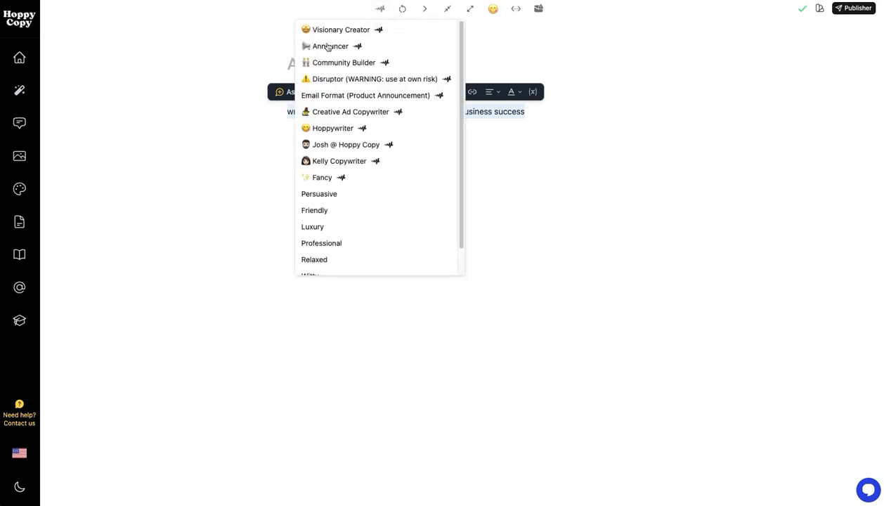
pyautogui.click(347, 112)
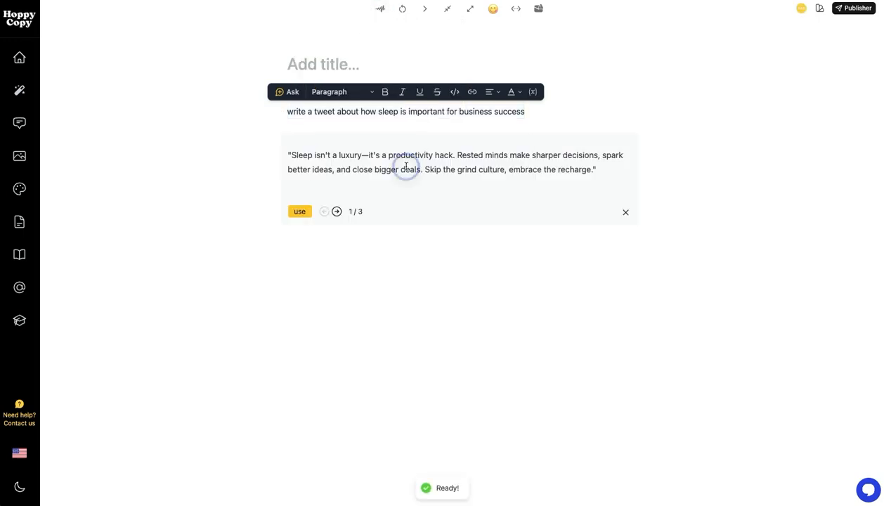
pyautogui.click(336, 212)
pyautogui.click(336, 211)
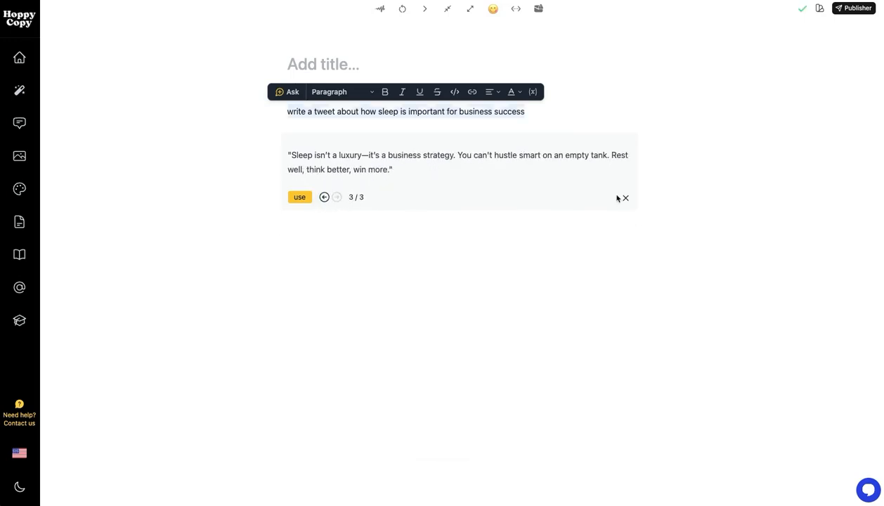
pyautogui.click(625, 197)
pyautogui.click(479, 133)
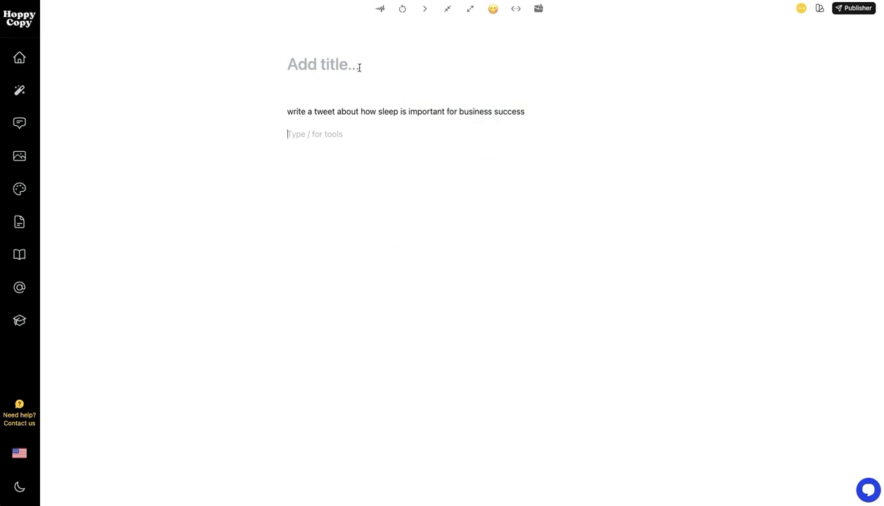
# Select text in the tweet prompt and browse the brand voices and tones available for writing it
pyautogui.moveTo(474, 111); pyautogui.dragTo(313, 112)
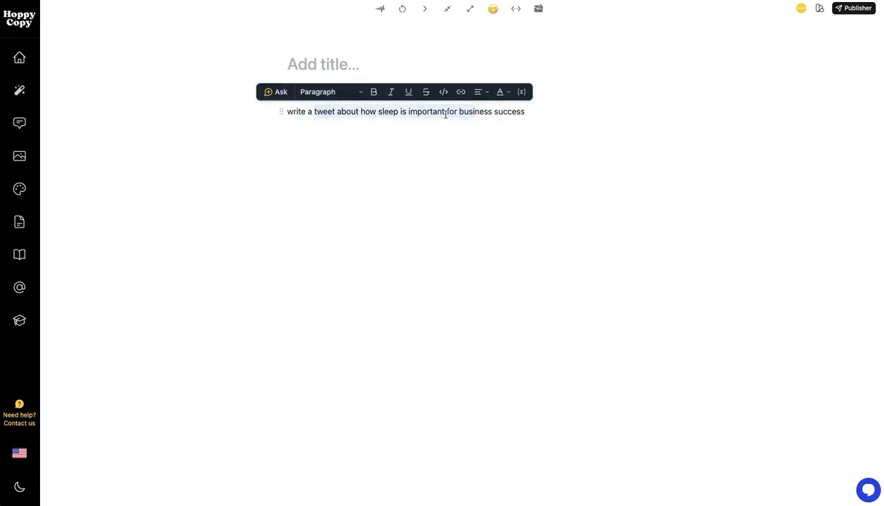
pyautogui.click(381, 12)
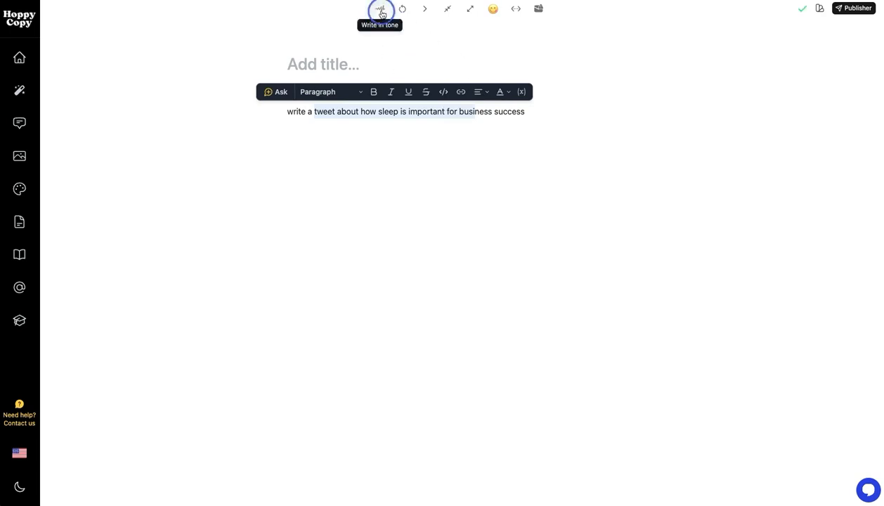
pyautogui.scroll(-1, 385, 102)
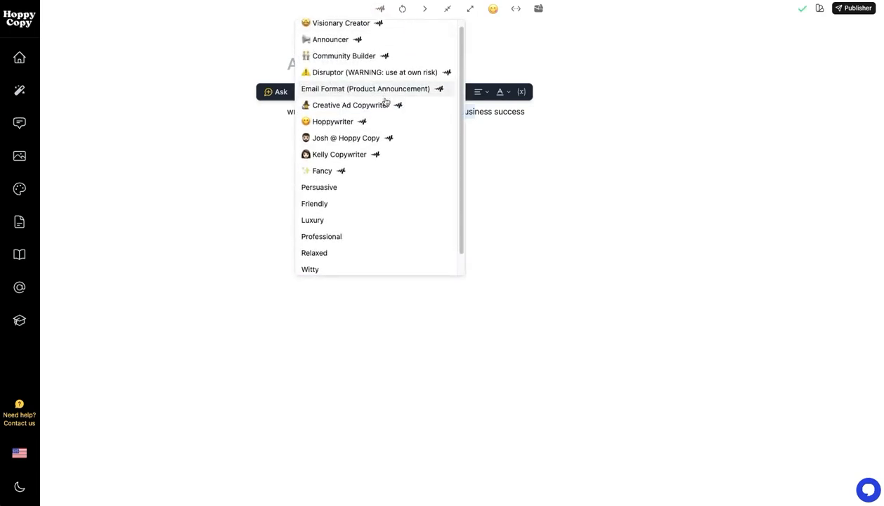